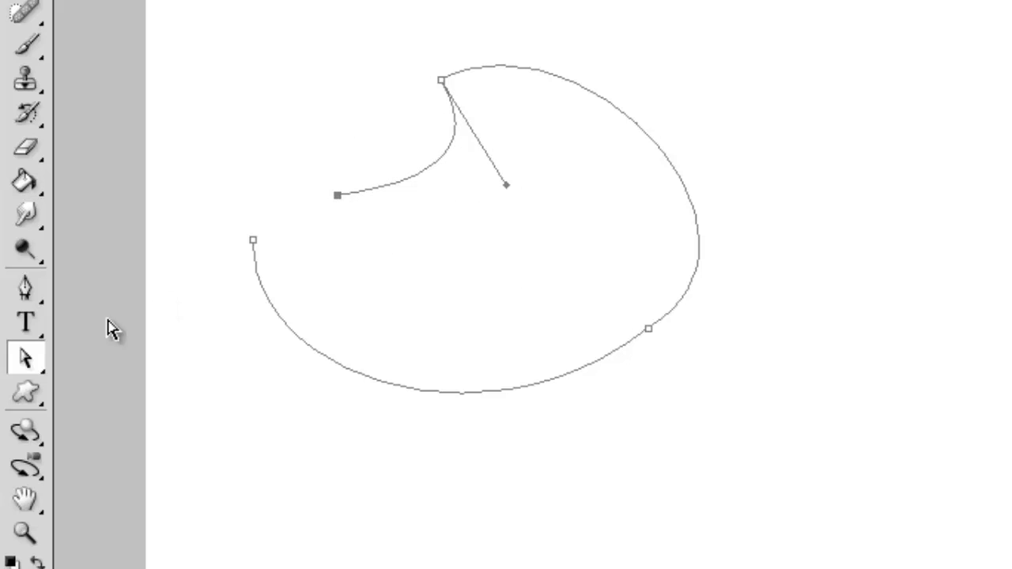
Step: Move the whole open path to the right and slightly up using the Path Selection Tool
click(24, 358)
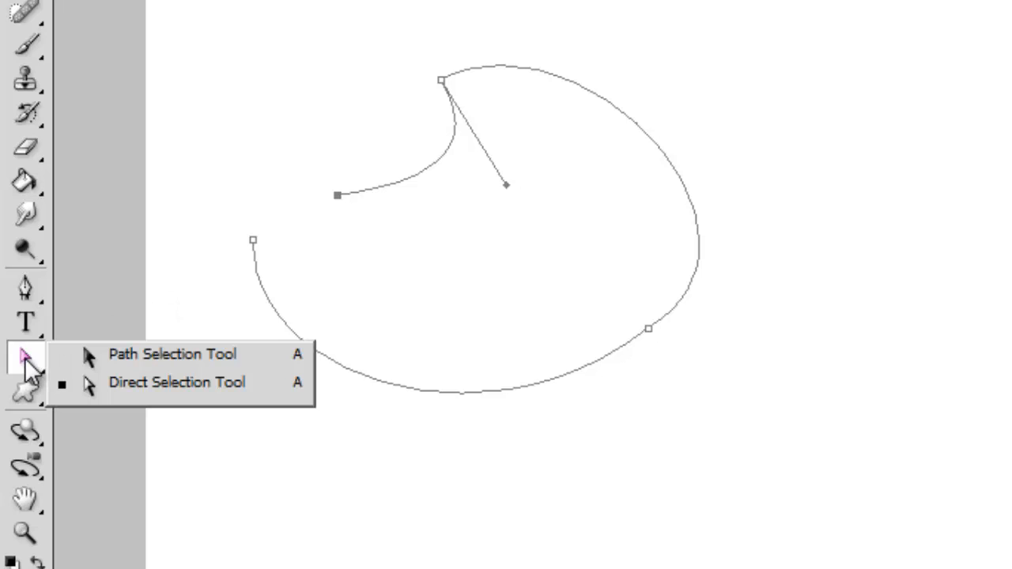
click(133, 354)
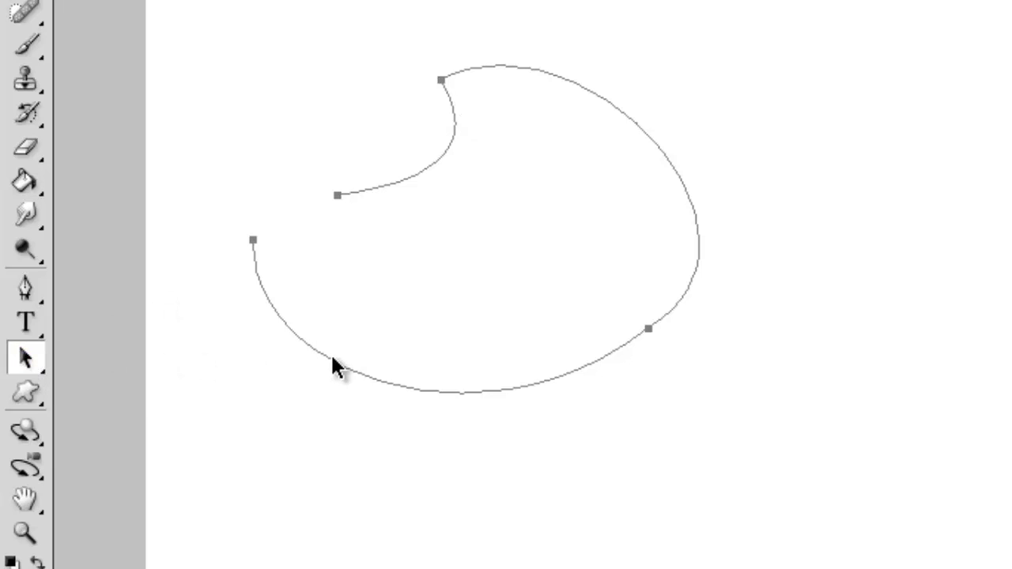
drag(548, 370, 534, 317)
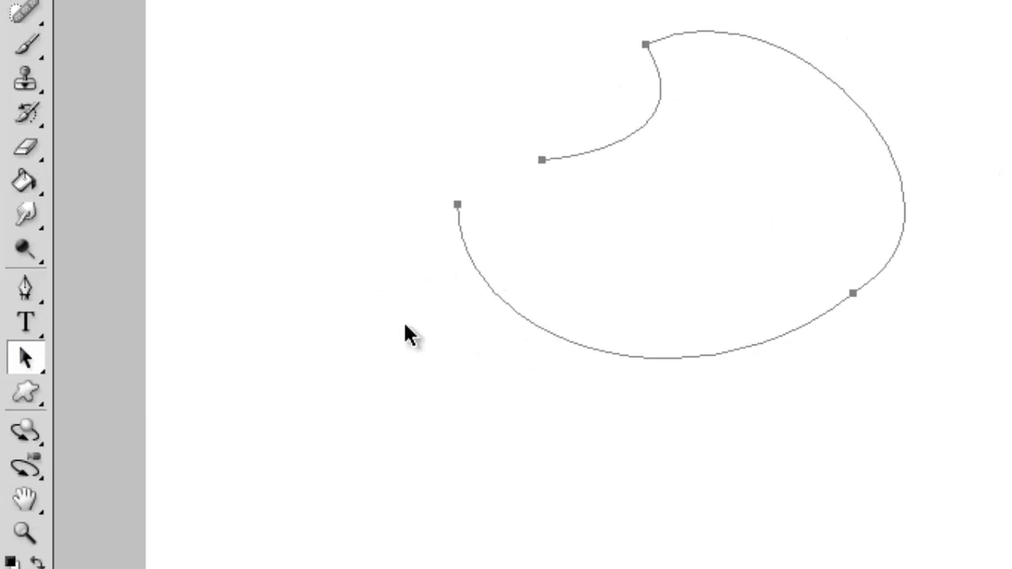
Step: Shift the fully selected path slightly to the left using the Direct Selection Tool
click(27, 357)
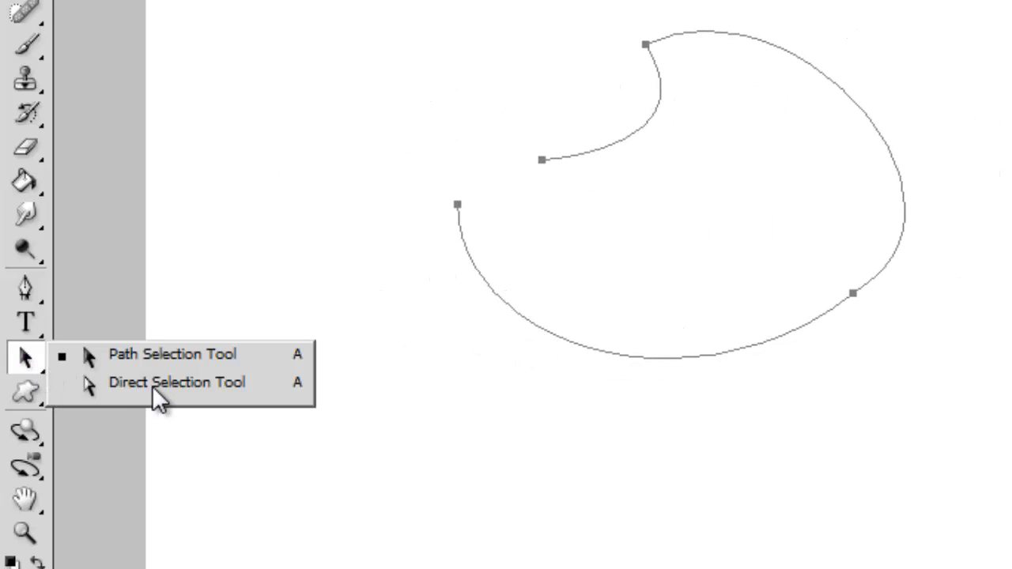
click(94, 388)
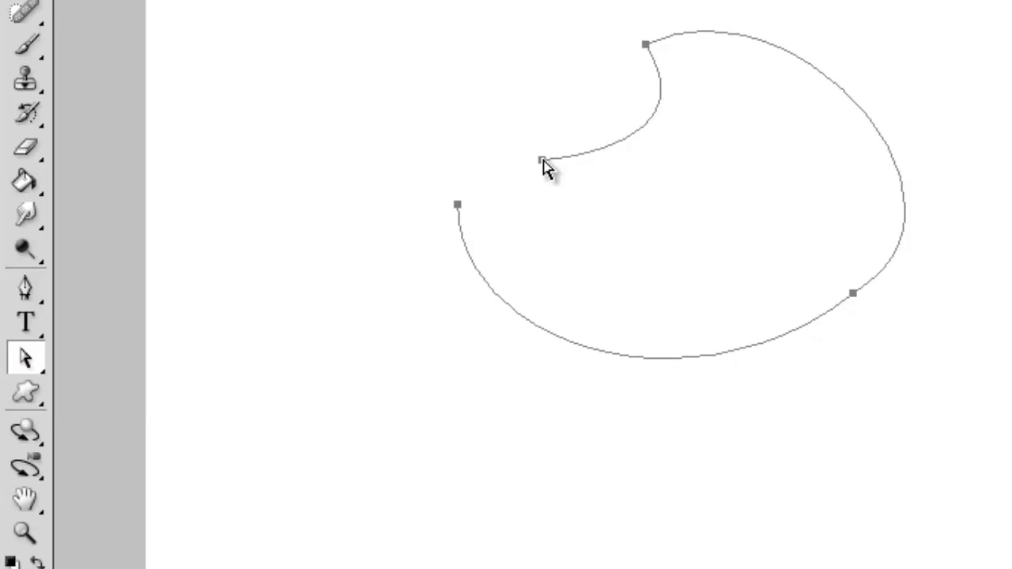
drag(545, 165, 497, 170)
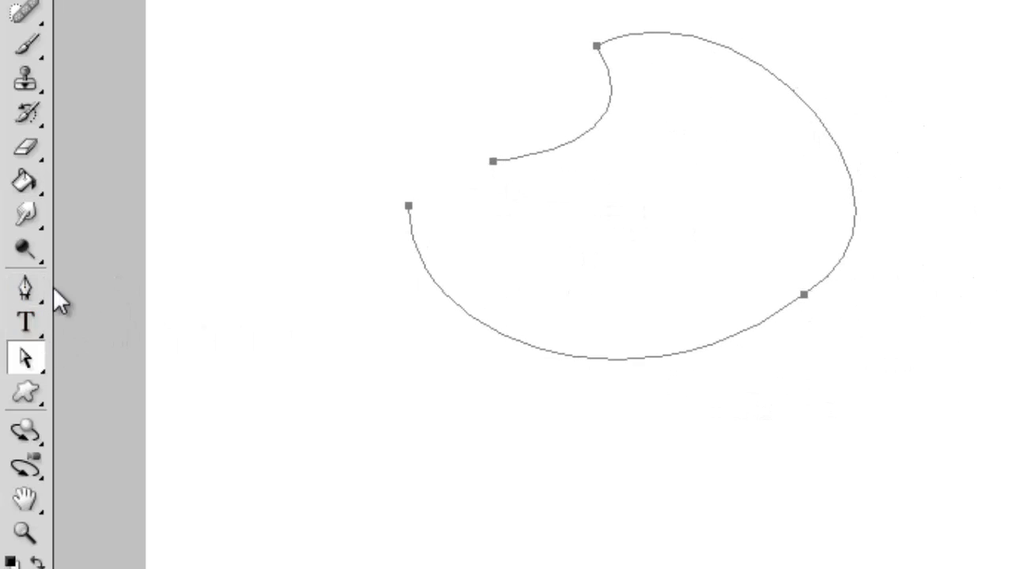
Step: Continue the path from its inner open end with an up-left direction handle and close it at the other endpoint using the Pen Tool
click(28, 287)
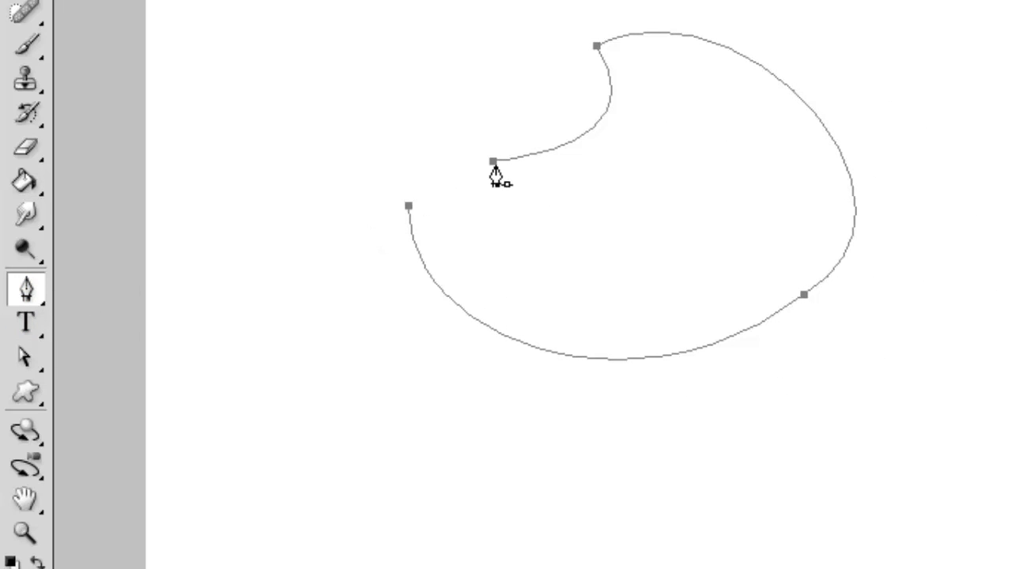
drag(493, 162, 405, 66)
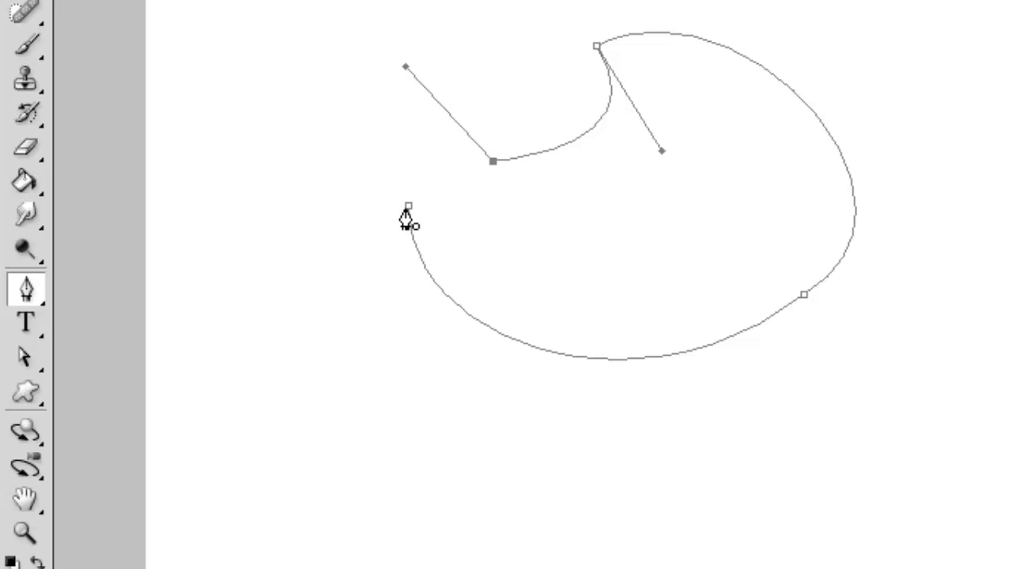
click(408, 209)
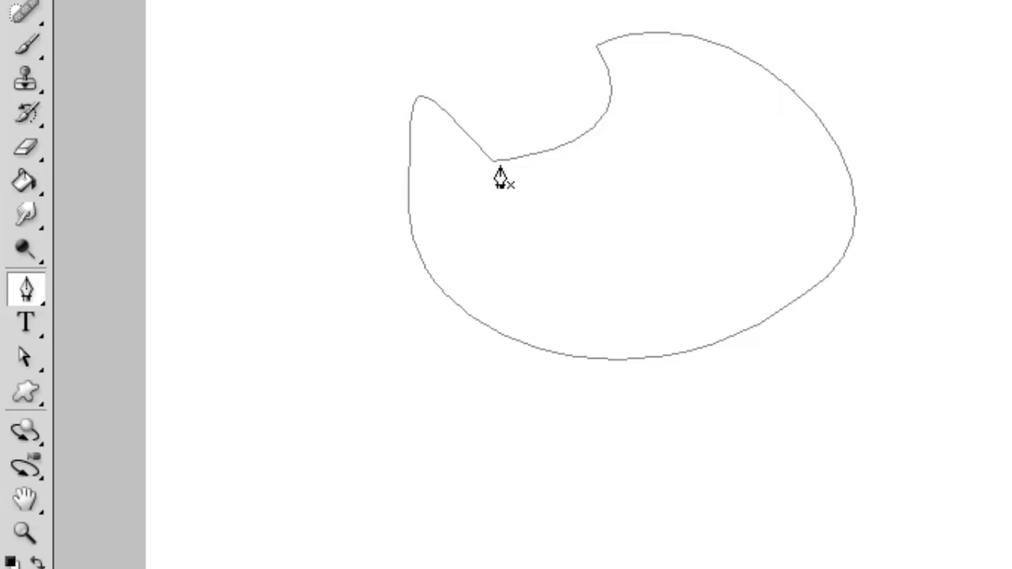
Step: Reshape the path's left lobe by swinging the left anchor's direction handle outward with the Direct Selection Tool
click(26, 357)
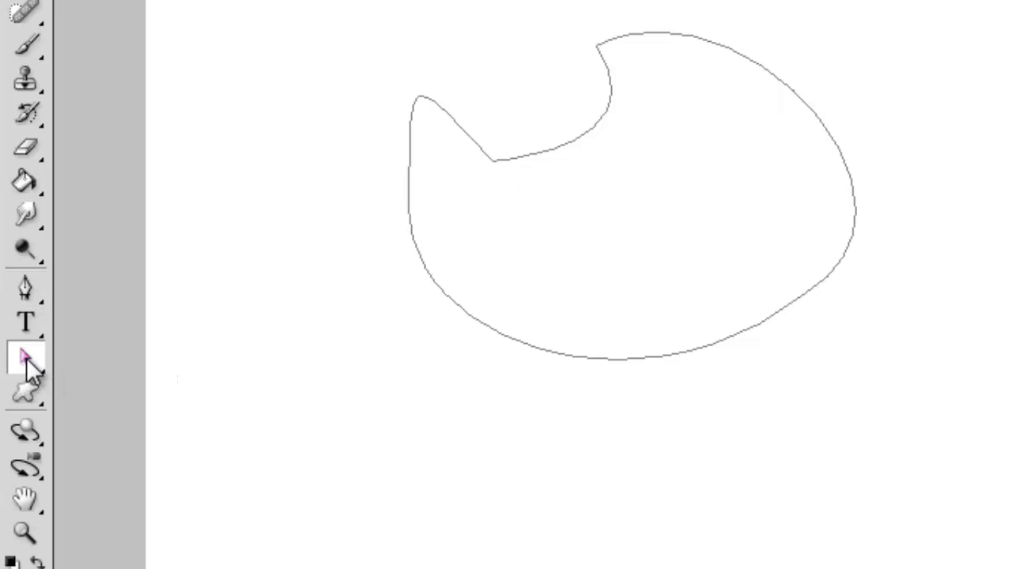
click(410, 176)
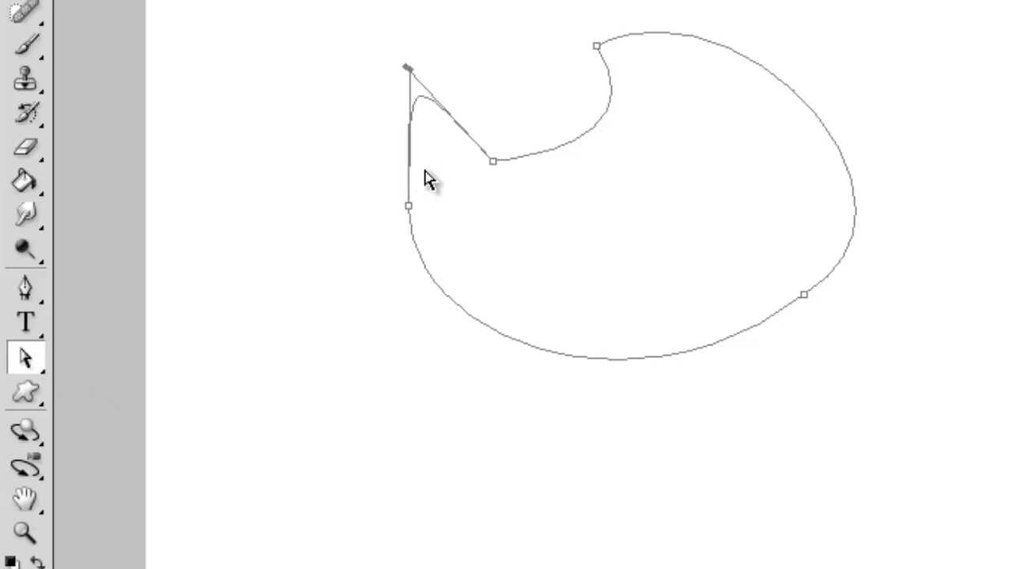
drag(410, 72, 349, 114)
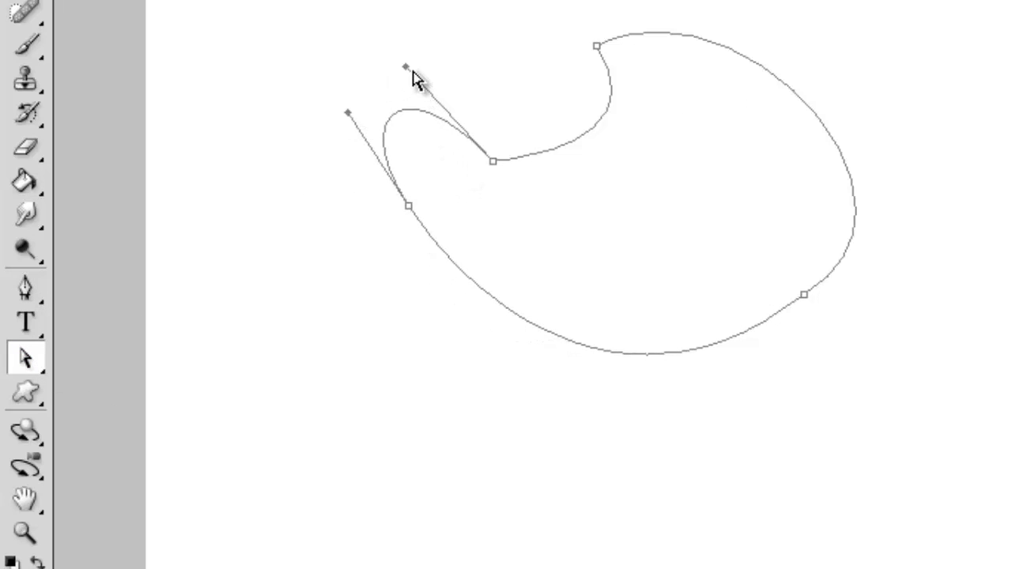
drag(489, 79, 404, 71)
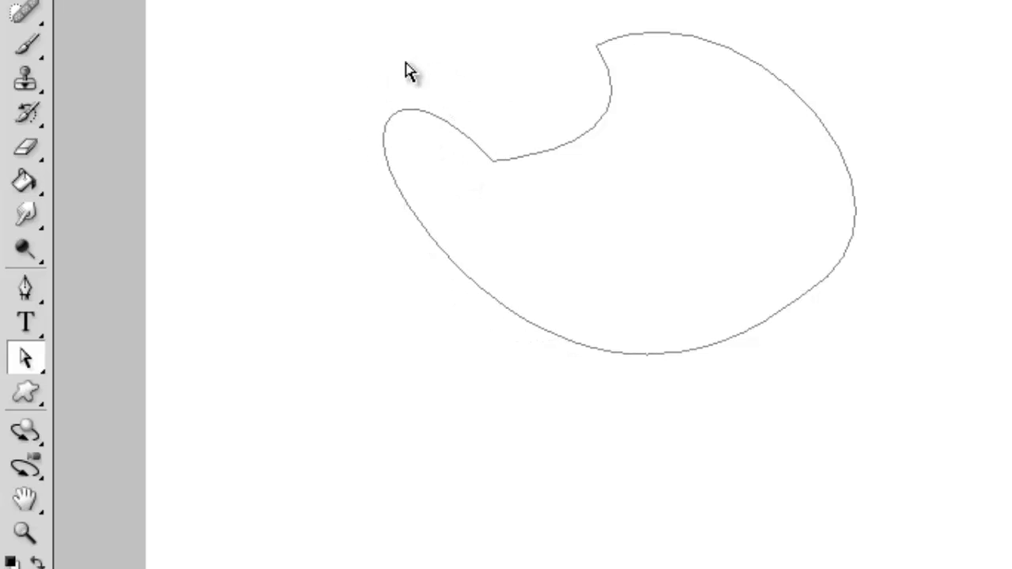
Step: Move the inner notch anchor up and left, and adjust the adjacent direction handles to form a smooth dip between lobe and body
click(494, 165)
drag(494, 168, 441, 65)
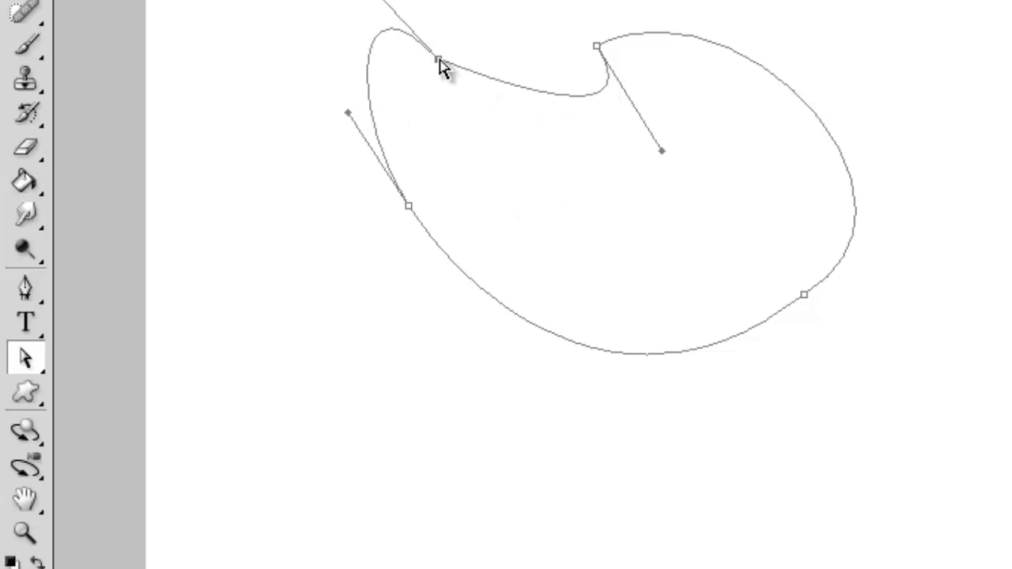
drag(378, 1, 356, 29)
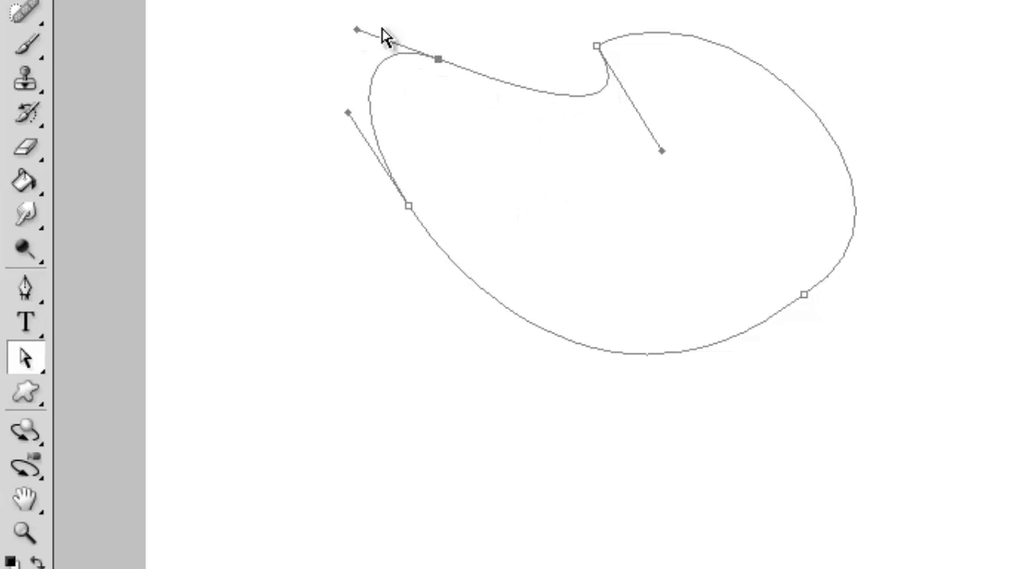
drag(662, 150, 648, 154)
drag(578, 190, 546, 182)
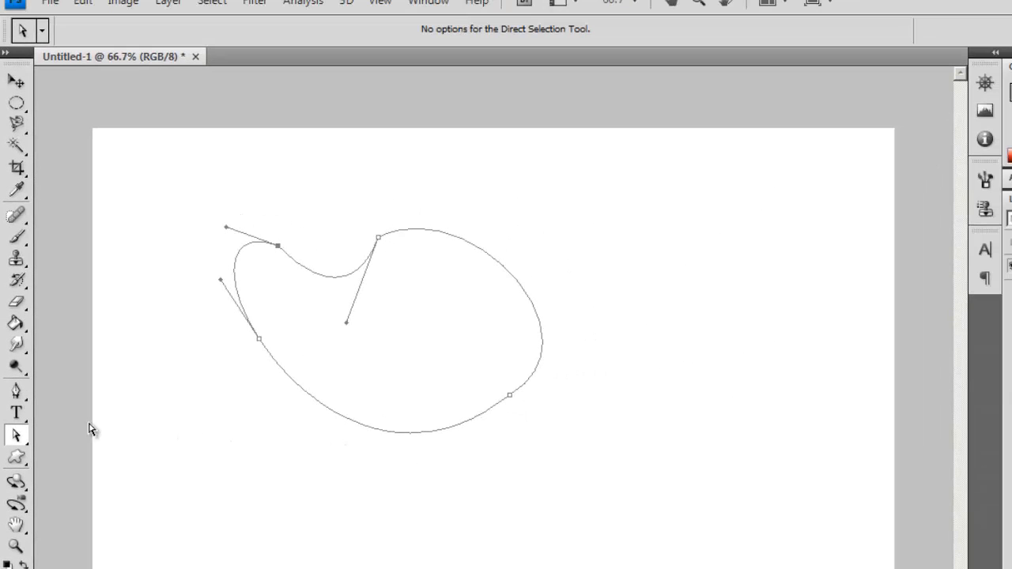
Step: Convert the closed path into a new anti-aliased selection with a feather radius of 10 pixels
click(20, 382)
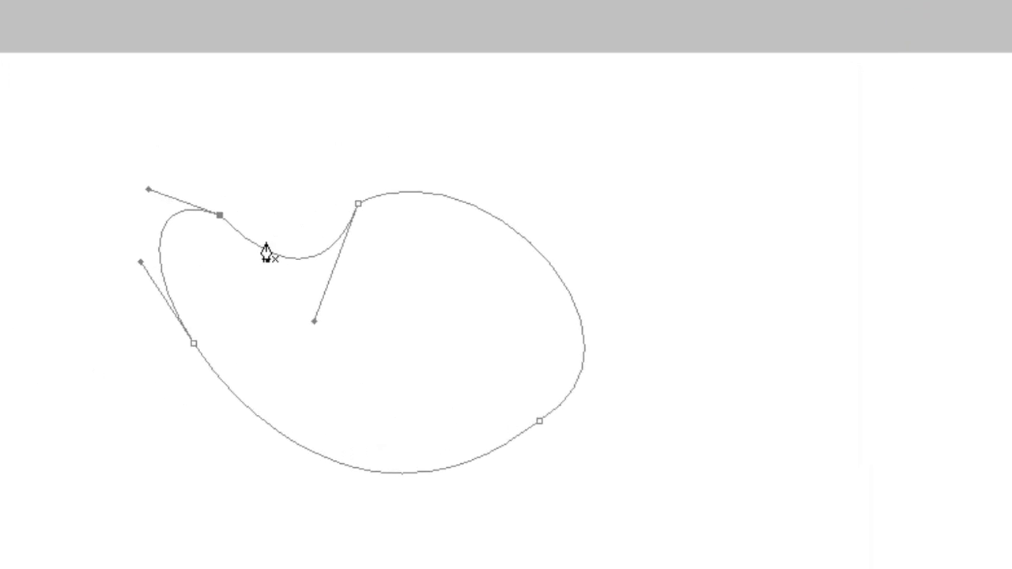
right_click(269, 259)
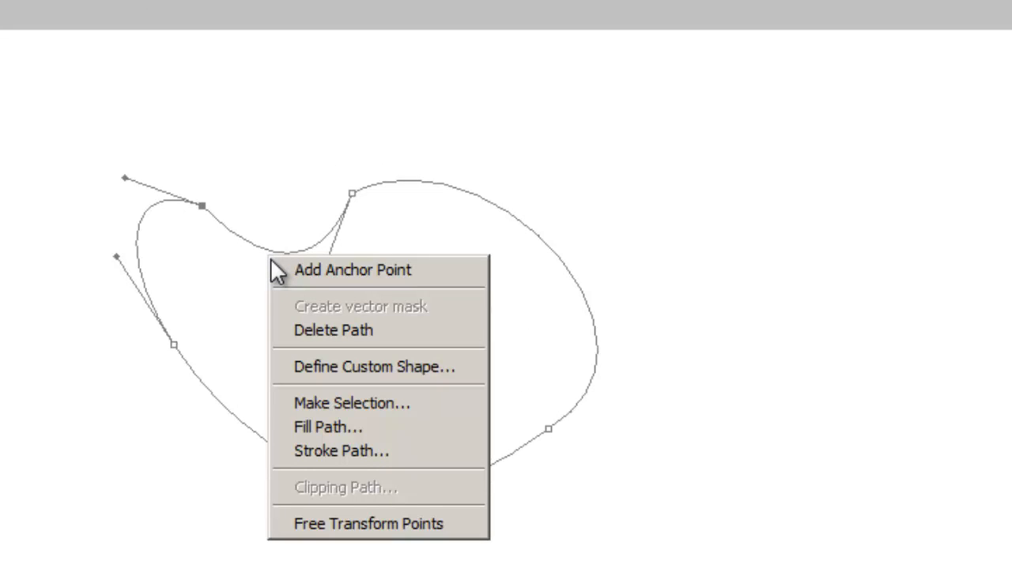
click(387, 405)
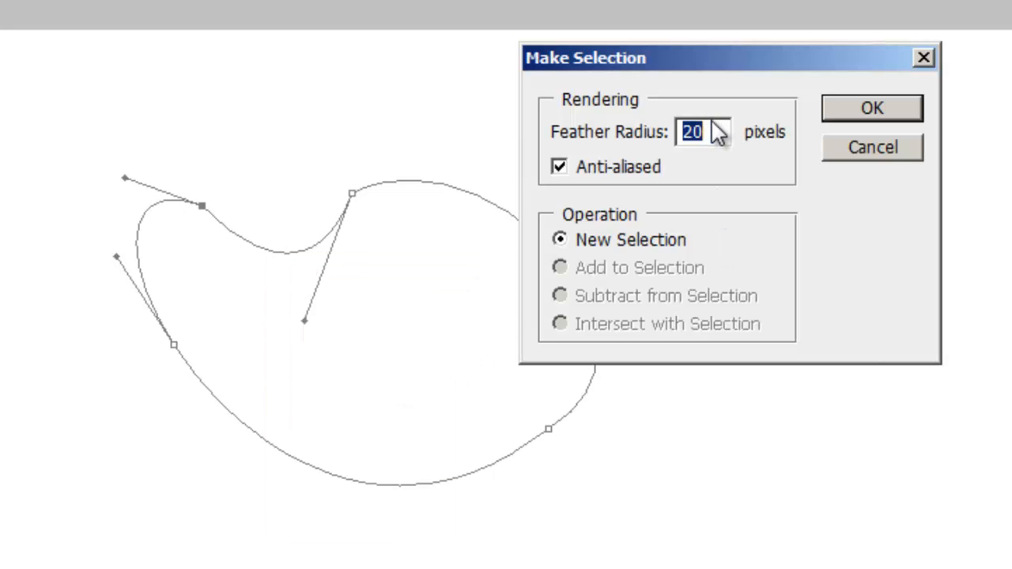
text(1)
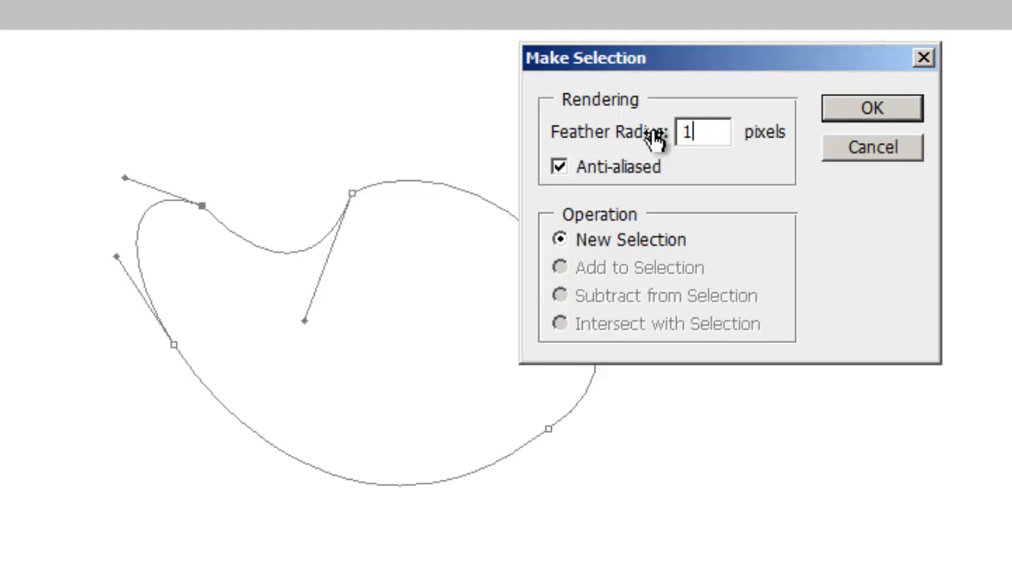
drag(705, 132, 659, 135)
text(10)
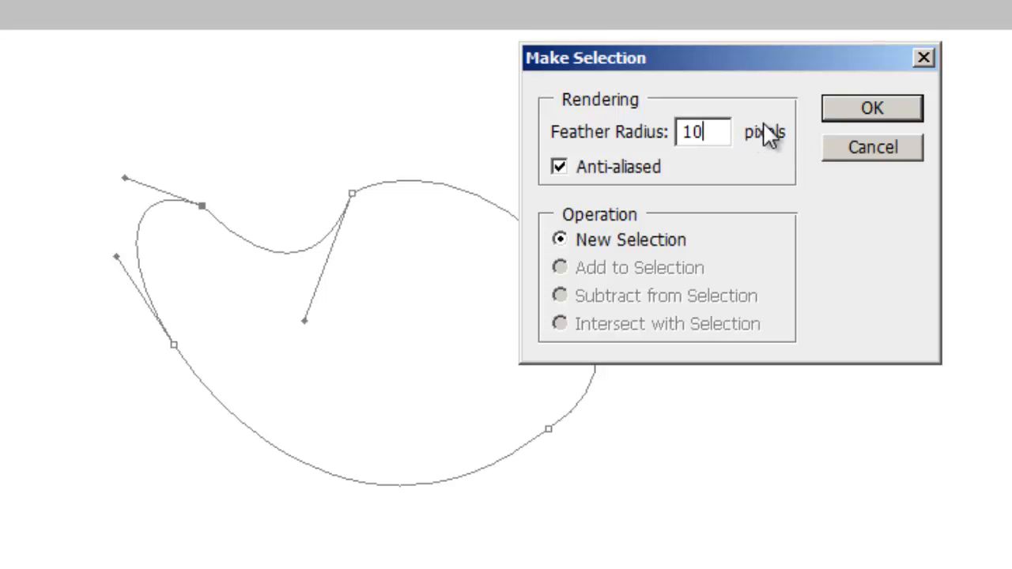
click(869, 111)
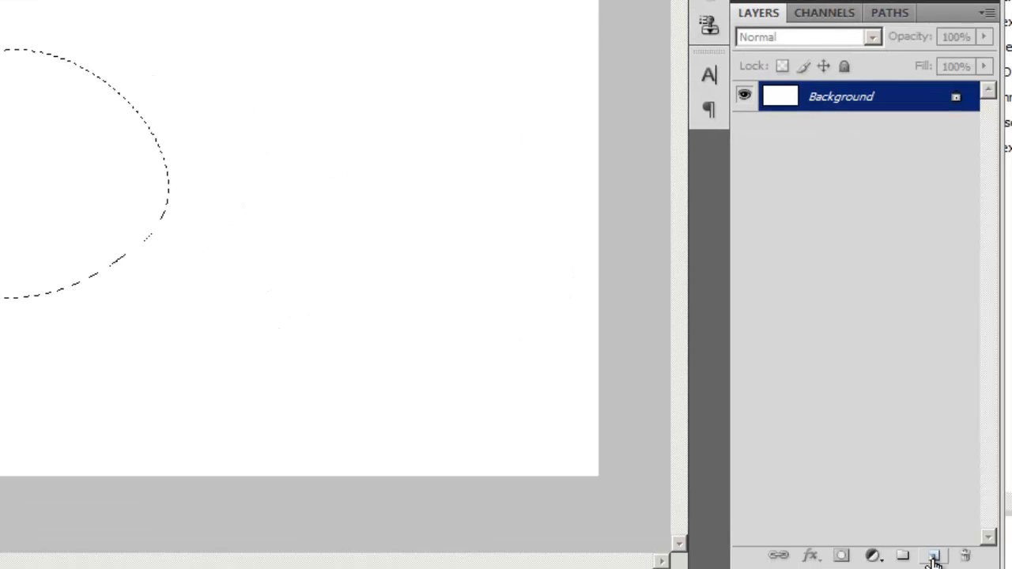
Step: Add a new layer and fill the feathered selection with the dark green foreground color
click(933, 556)
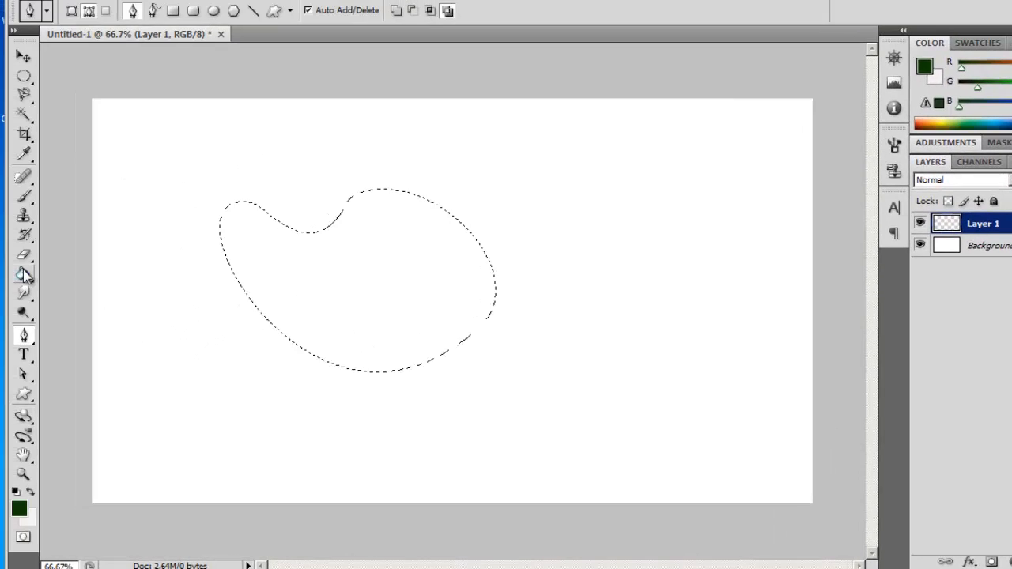
key(g)
click(289, 266)
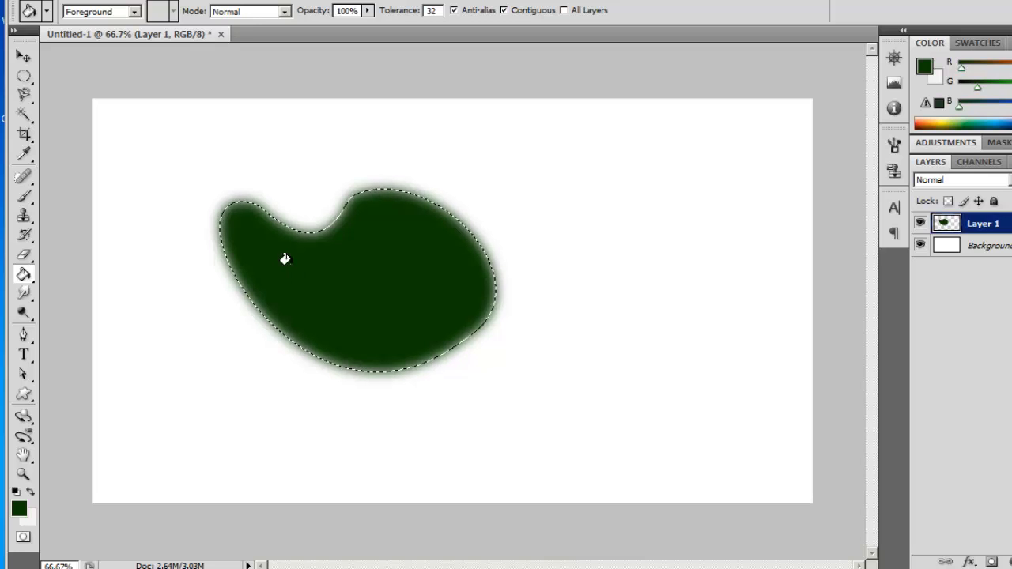
Step: Undo the green fill, the new layer and the selection to restore the editable path
key(ctrl+z)
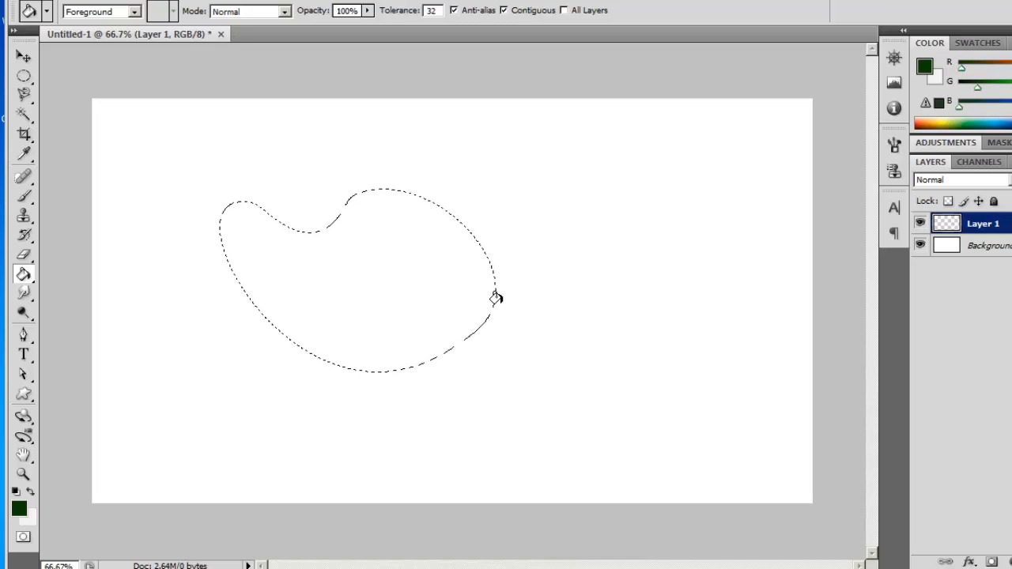
key(ctrl+alt+z)
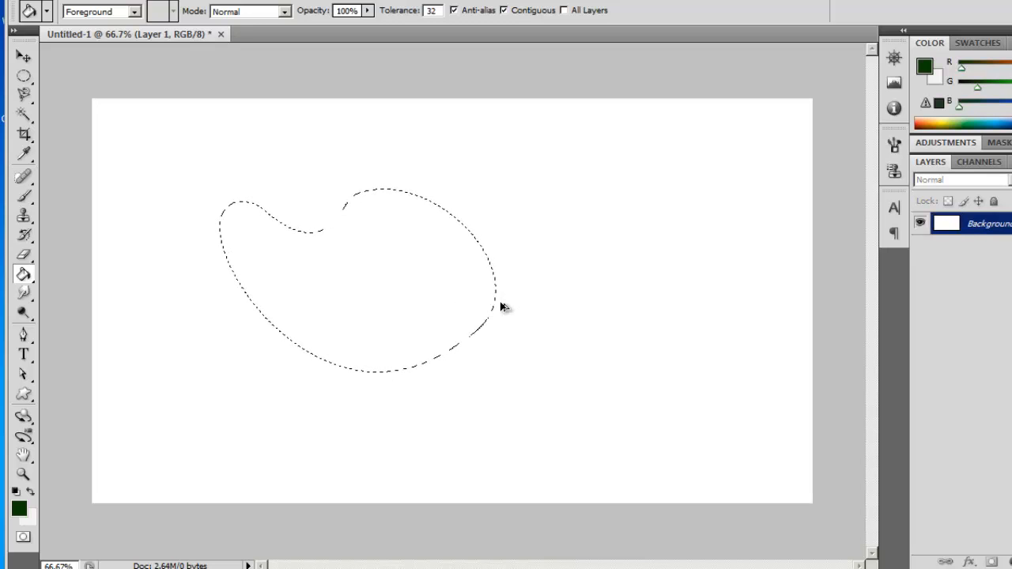
key(ctrl+alt+z)
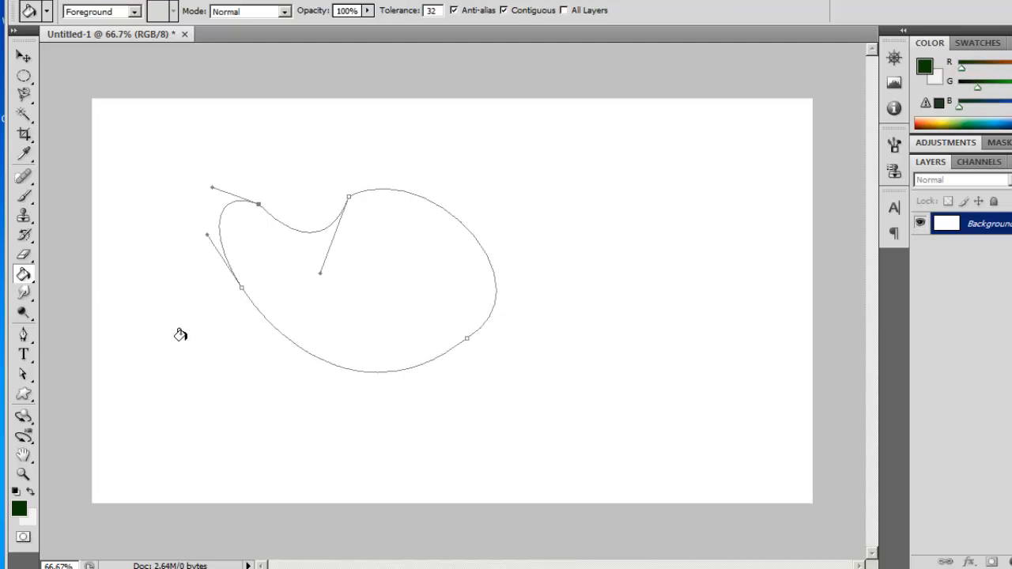
Step: Add a new empty layer above the background and deselect the path's anchor points with the Pen Tool active
click(24, 336)
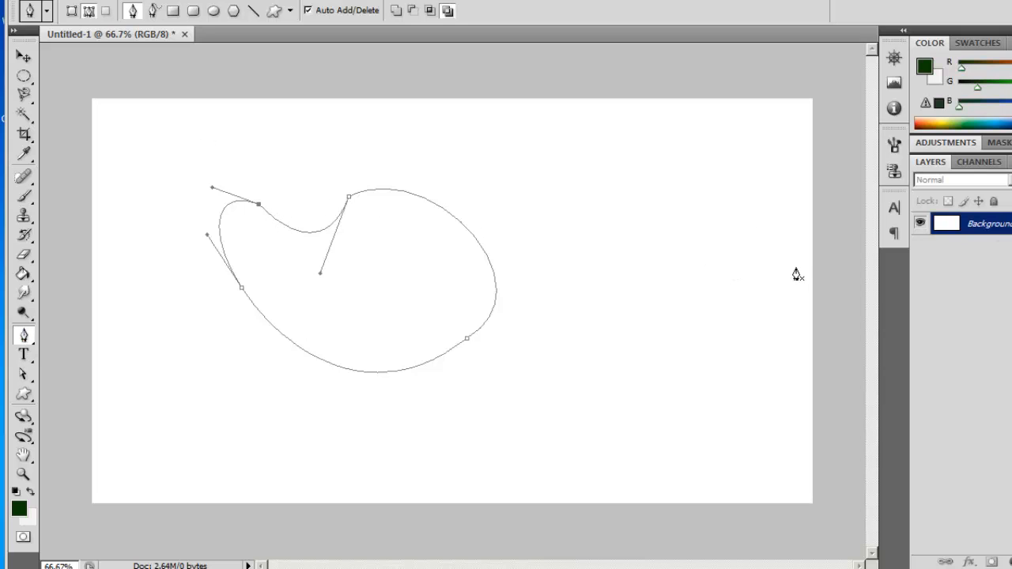
click(1011, 562)
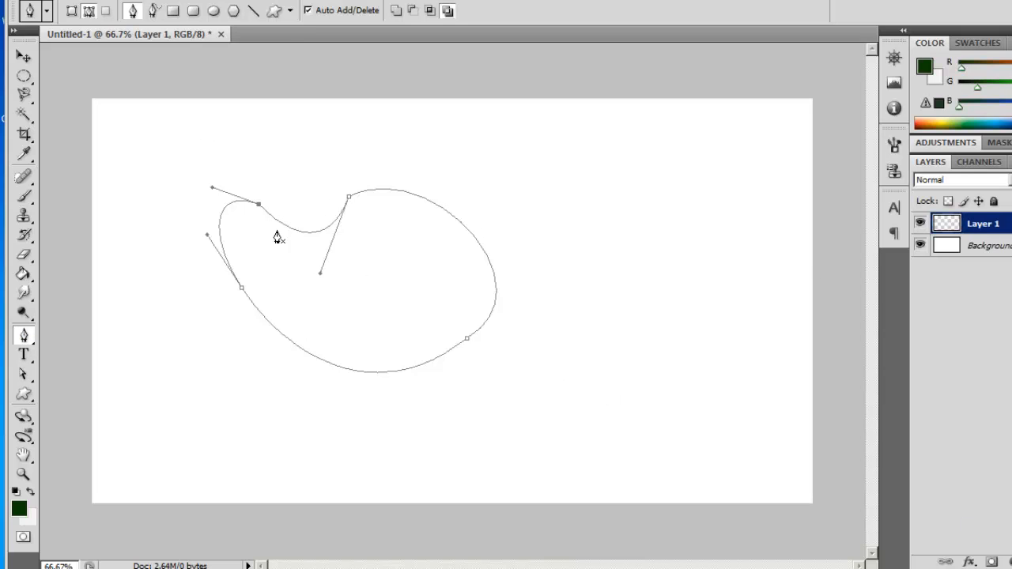
click(24, 338)
Step: Draw a closed six-anchor dark green shape with the Pen Tool in Shape Layers mode, mixing corners and curves, and return the tool to Paths mode
click(73, 12)
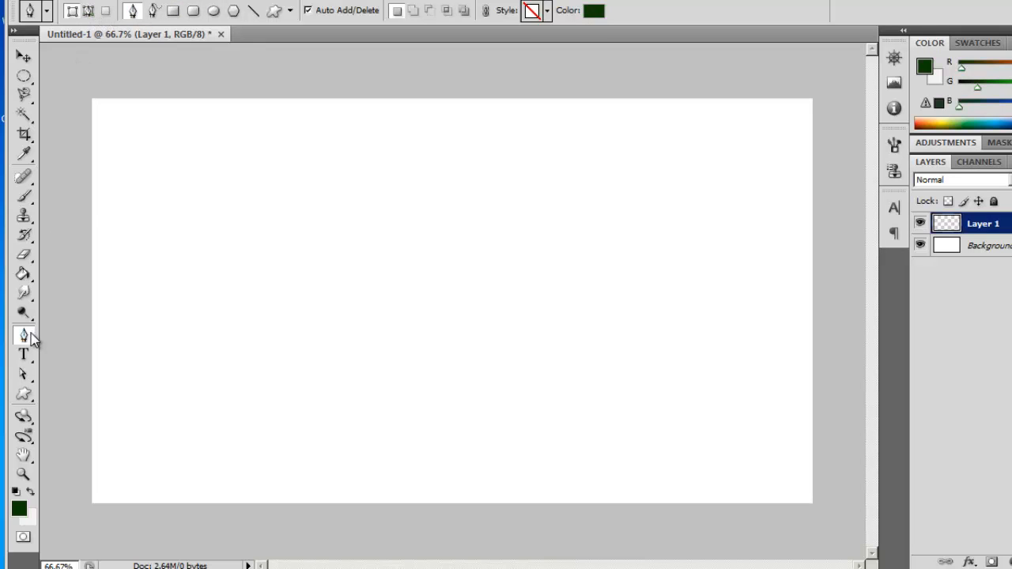
click(88, 11)
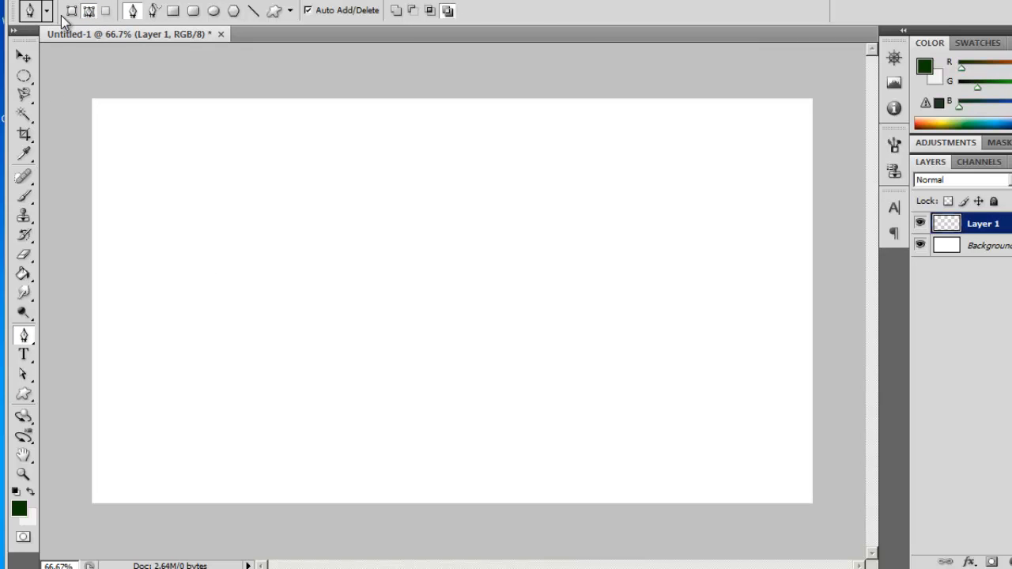
click(71, 10)
click(239, 238)
click(311, 184)
drag(450, 269, 447, 286)
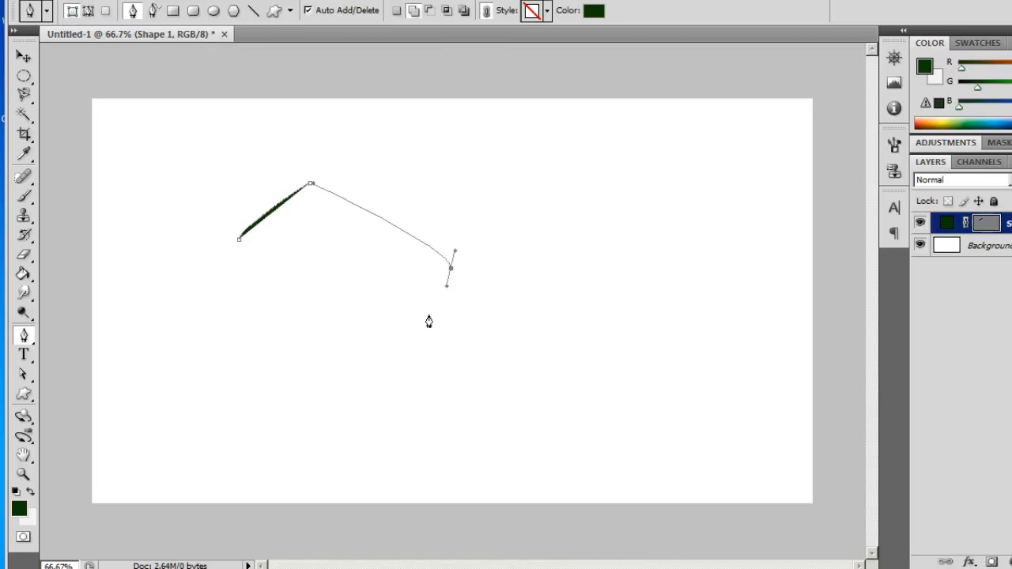
drag(394, 371, 305, 384)
click(242, 378)
drag(230, 321, 233, 305)
click(241, 247)
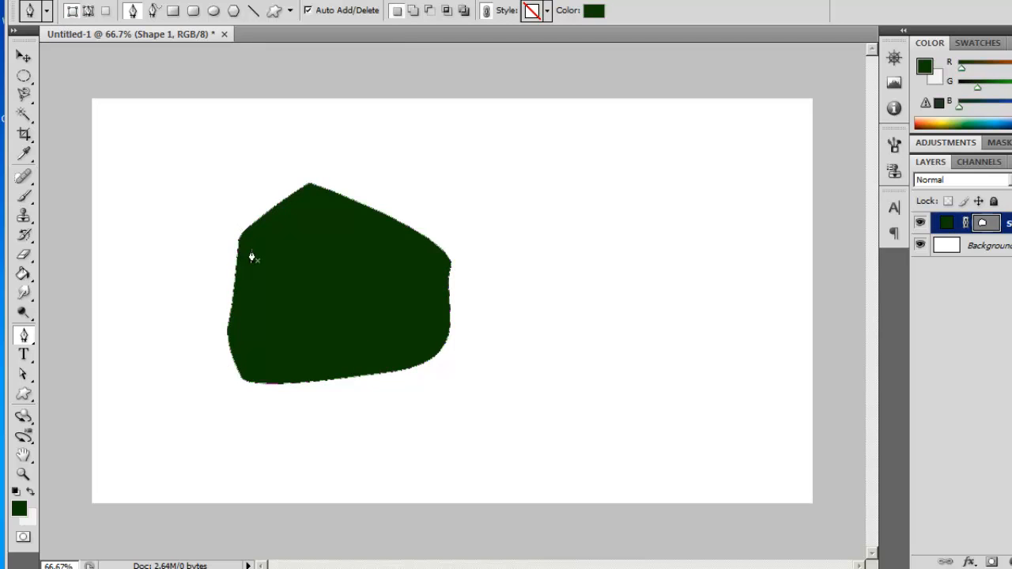
click(87, 12)
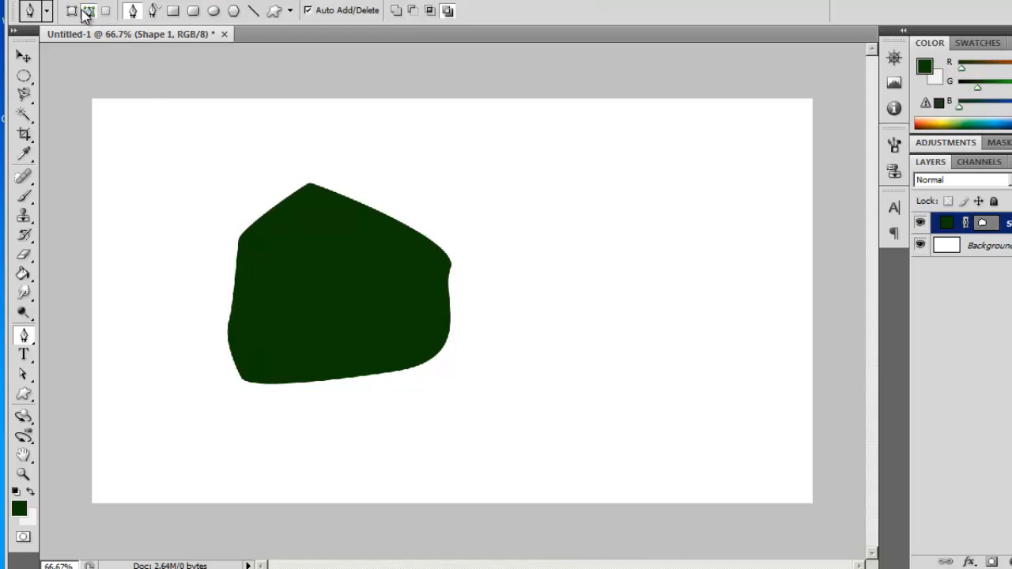
Step: Set the Pen Tool to Shape Layers mode
click(71, 11)
click(47, 10)
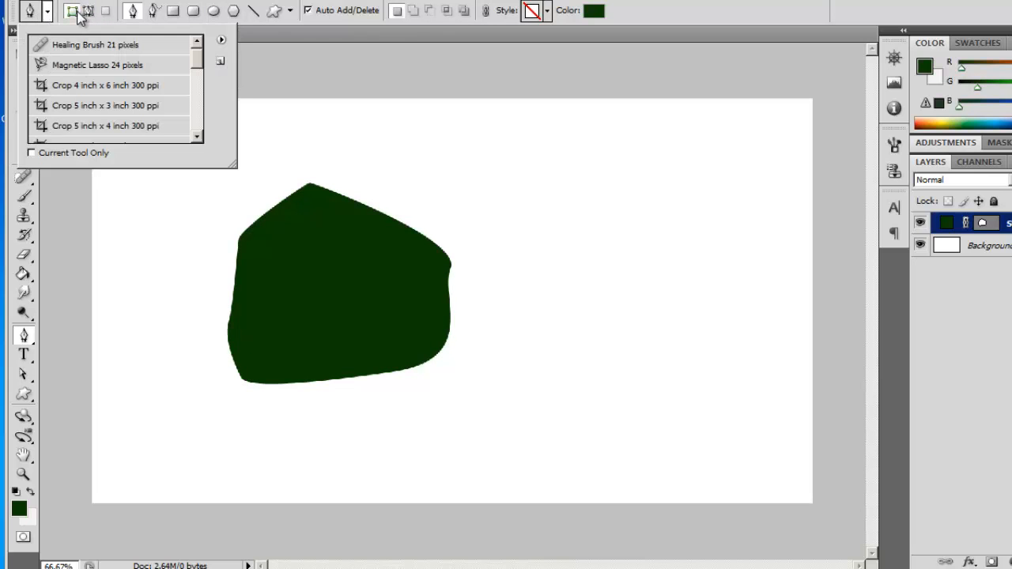
click(47, 11)
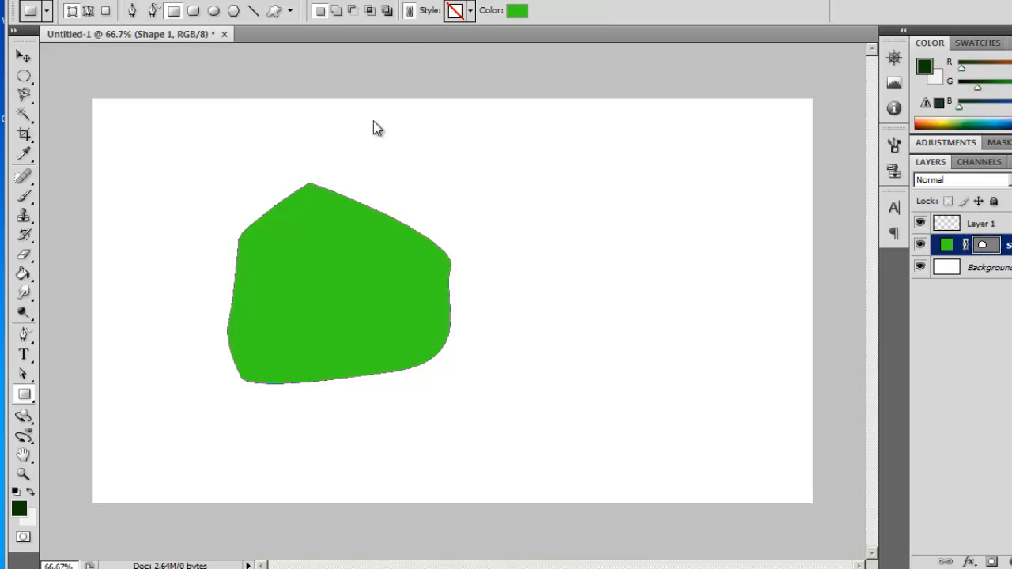
Step: With the Pen Tool active, view the Define Custom Shape naming dialog for the green shape and dismiss it without saving
click(24, 336)
click(88, 334)
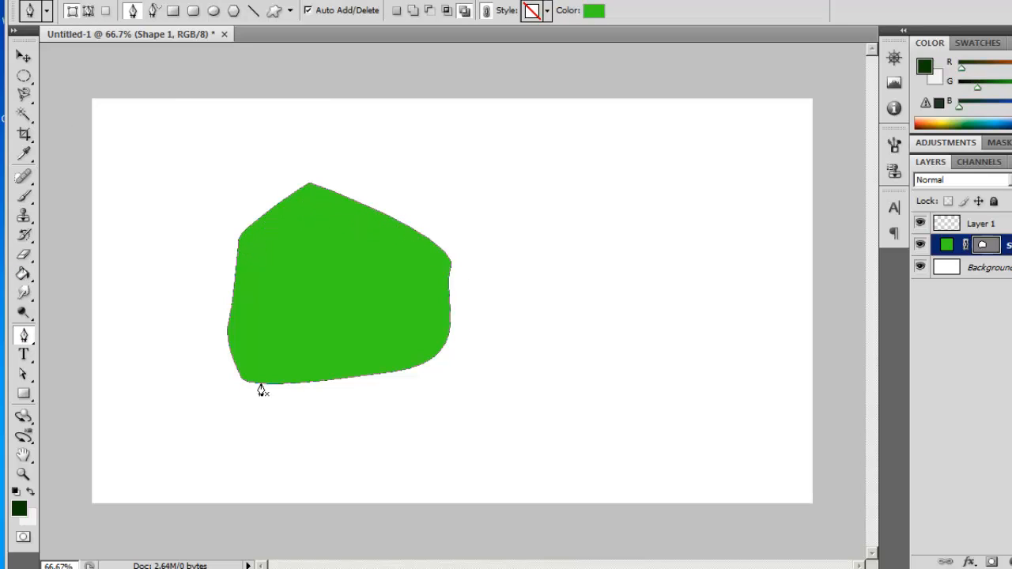
right_click(255, 229)
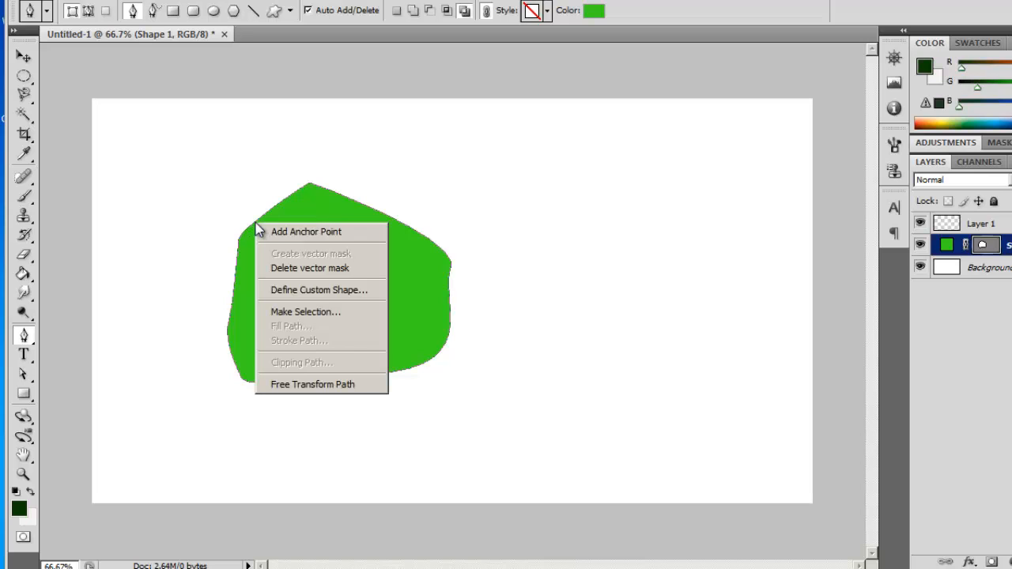
click(345, 291)
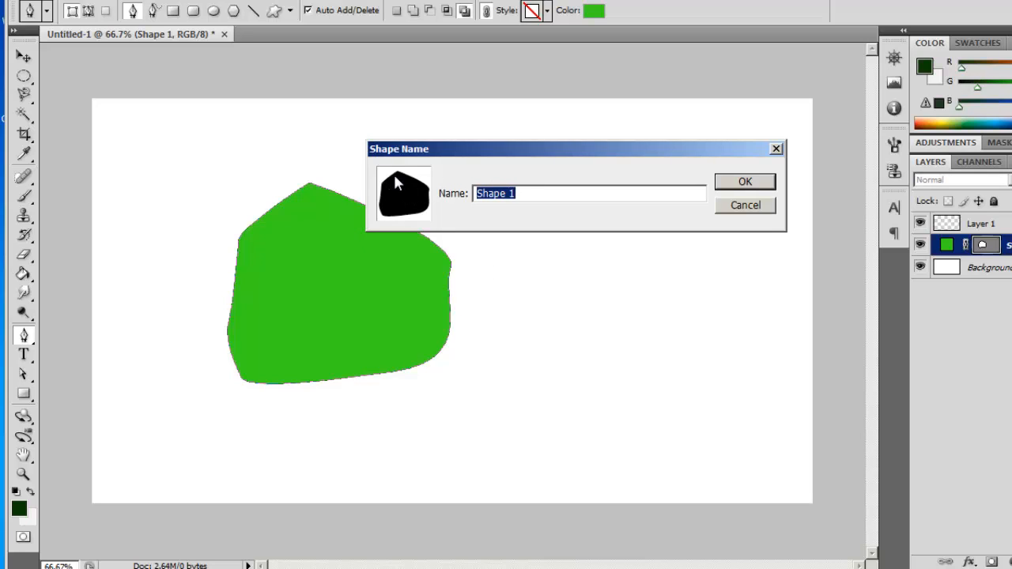
click(736, 204)
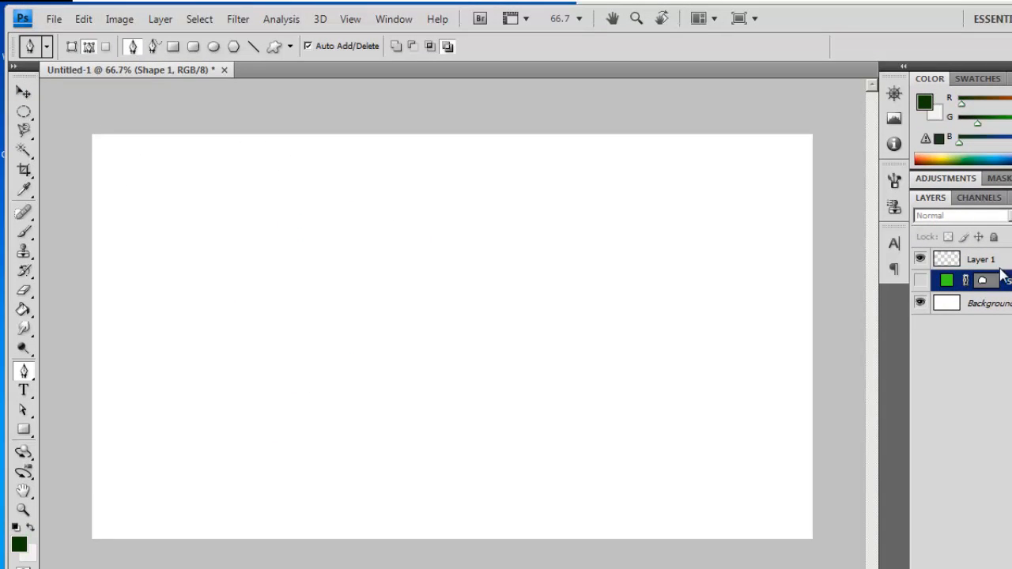
Step: Paste the copied basketball photo into the document as a new layer
click(82, 20)
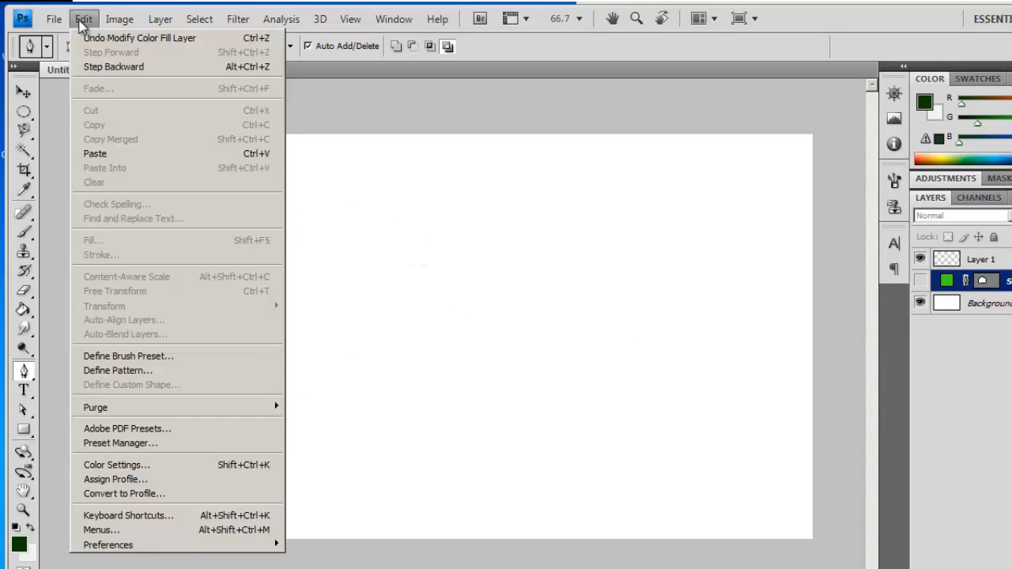
click(106, 153)
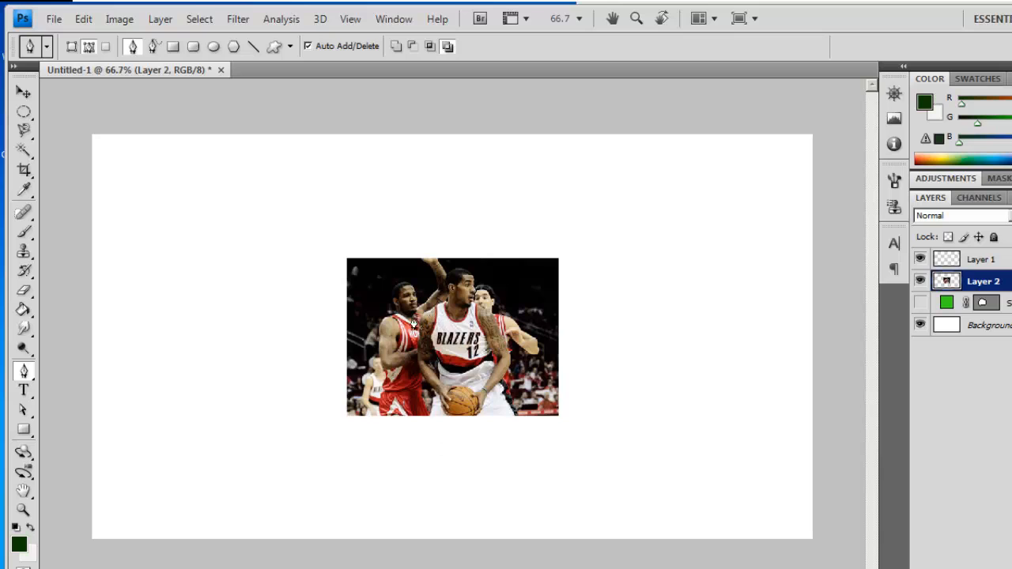
Step: Start a Pen Tool path at the outer edge of the number 12 player's shorts and trace up along his forearm past the elbow
click(23, 510)
double_click(470, 322)
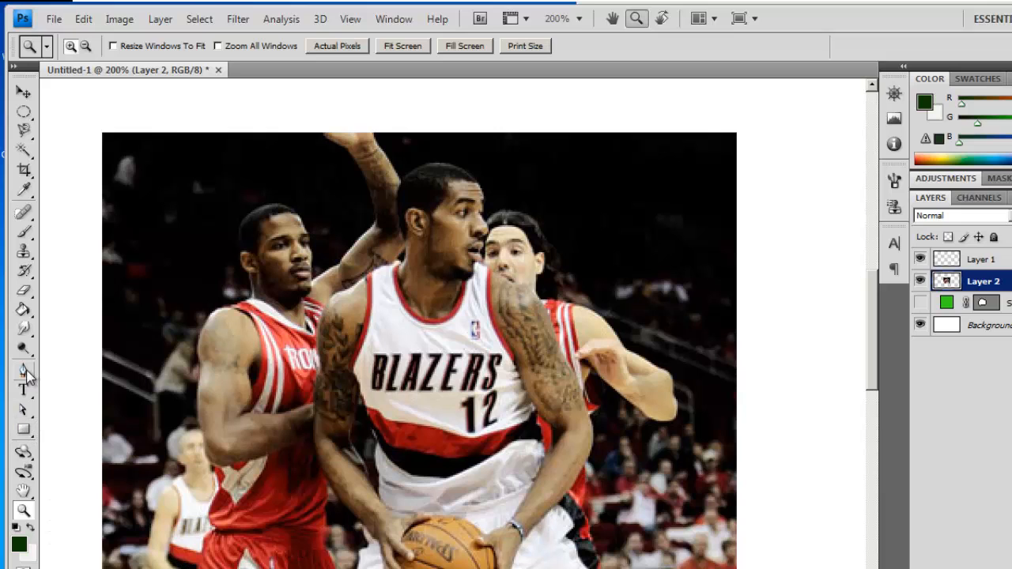
drag(27, 375, 91, 370)
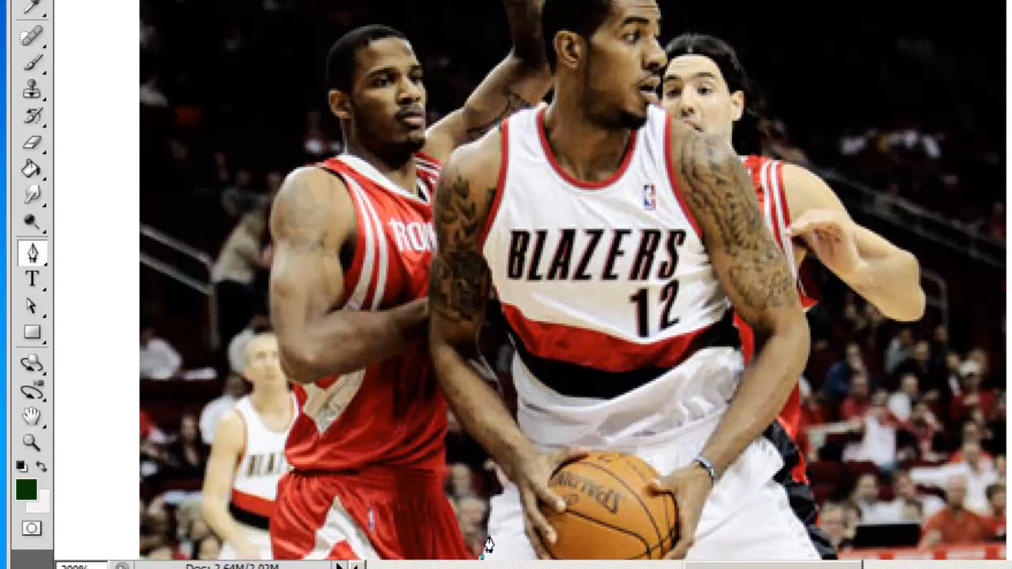
click(484, 523)
click(491, 511)
click(491, 498)
click(498, 482)
click(492, 471)
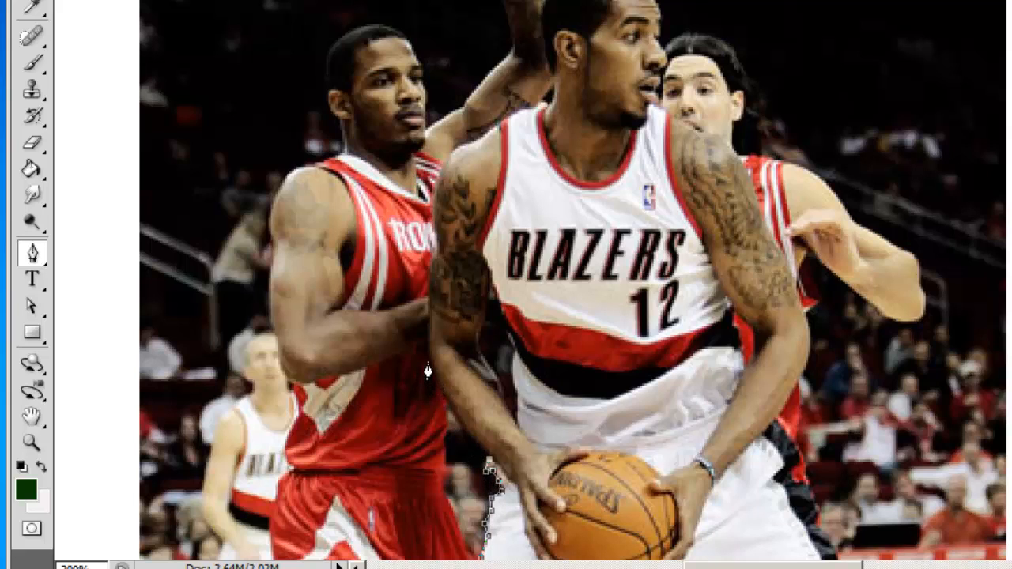
drag(428, 365, 429, 288)
Step: Continue the Pen Tool path up the outer edge of the number 12 player's tattooed upper arm
click(32, 442)
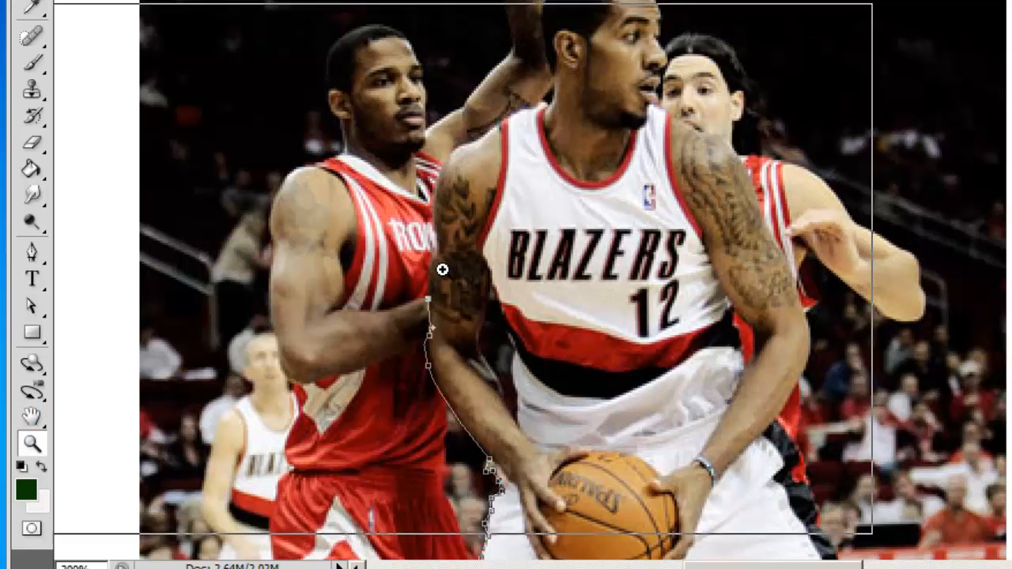
click(440, 266)
click(421, 257)
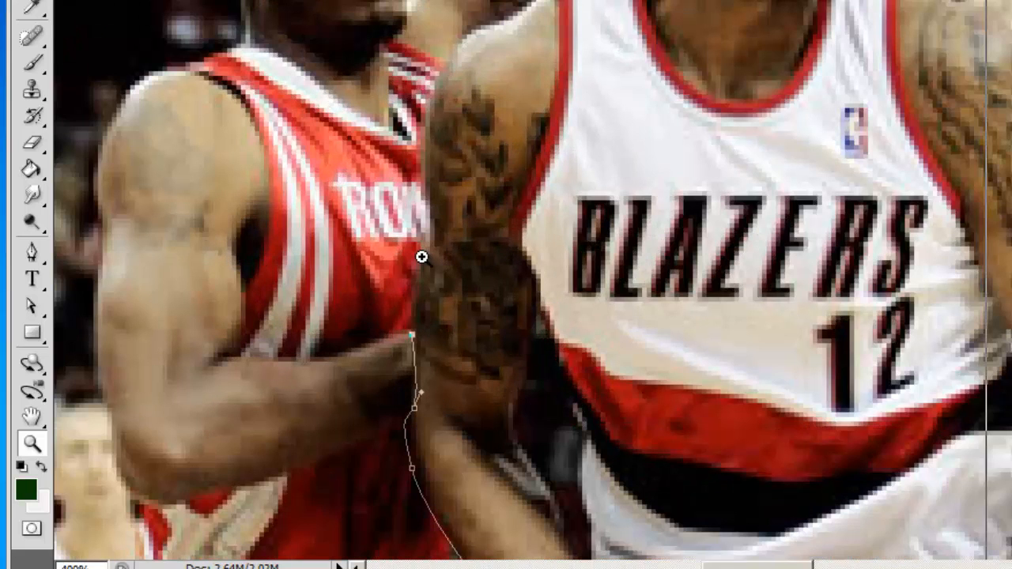
click(422, 256)
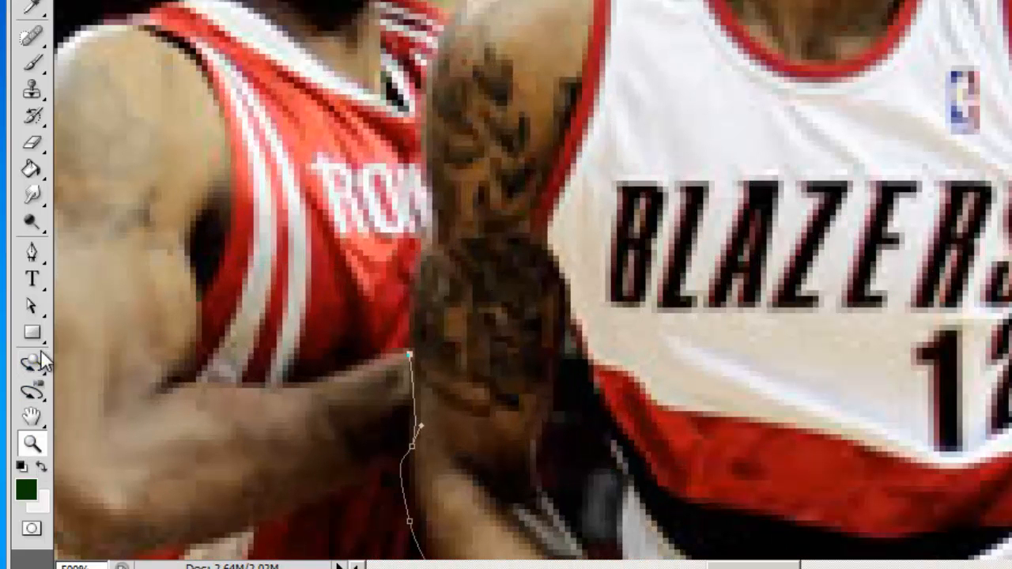
click(33, 251)
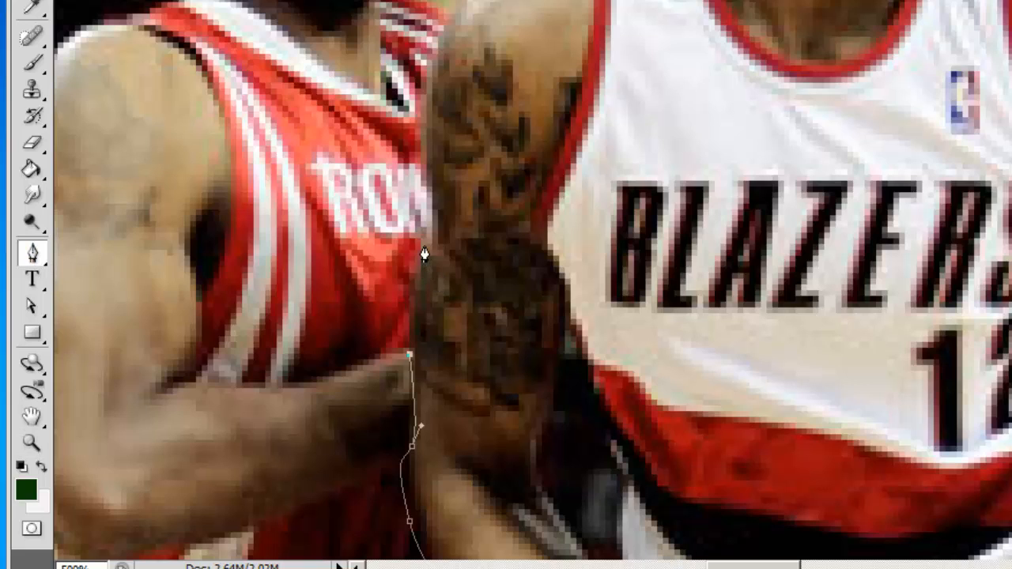